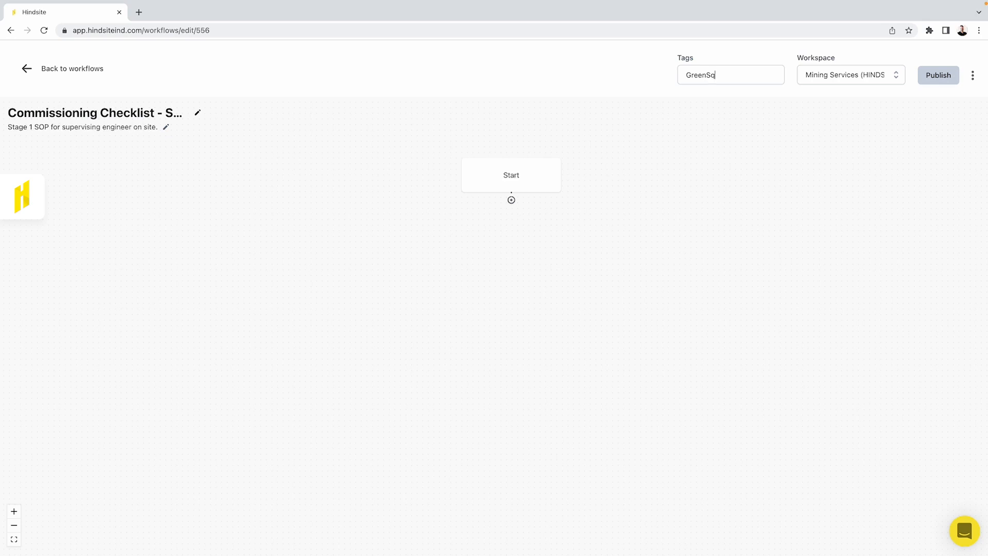
# Tag the workflow with GreenSquare and add a Decision step directly after Start
pyautogui.click(756, 75)
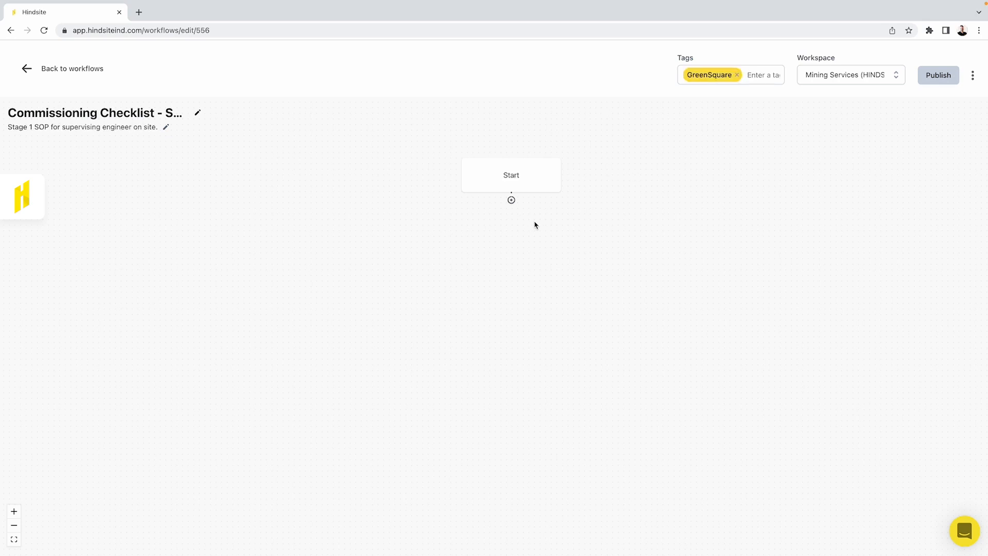
pyautogui.moveTo(519, 218)
pyautogui.mouseDown()
pyautogui.moveTo(510, 207)
pyautogui.moveTo(509, 219)
pyautogui.mouseUp()
pyautogui.scroll(2, 513, 221)
pyautogui.click(508, 208)
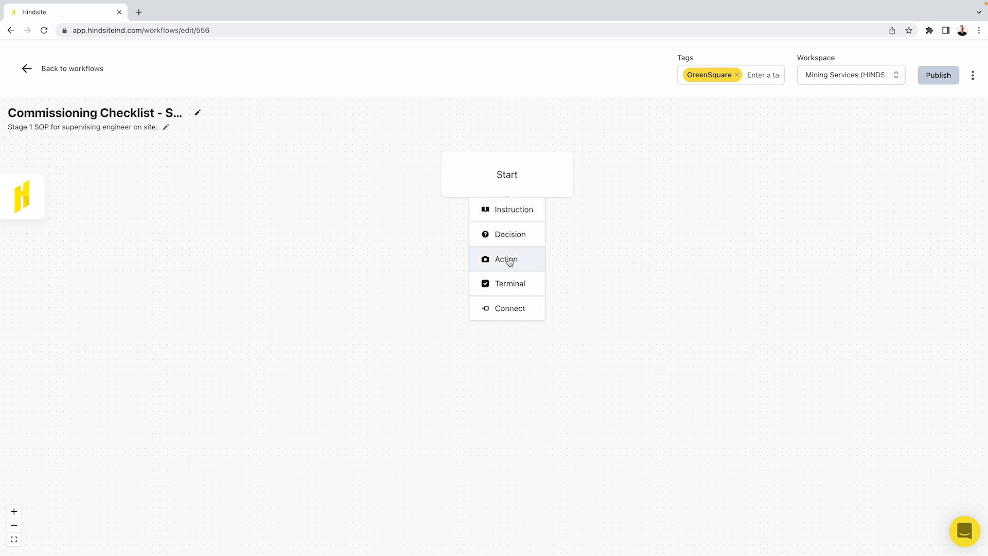
pyautogui.click(504, 240)
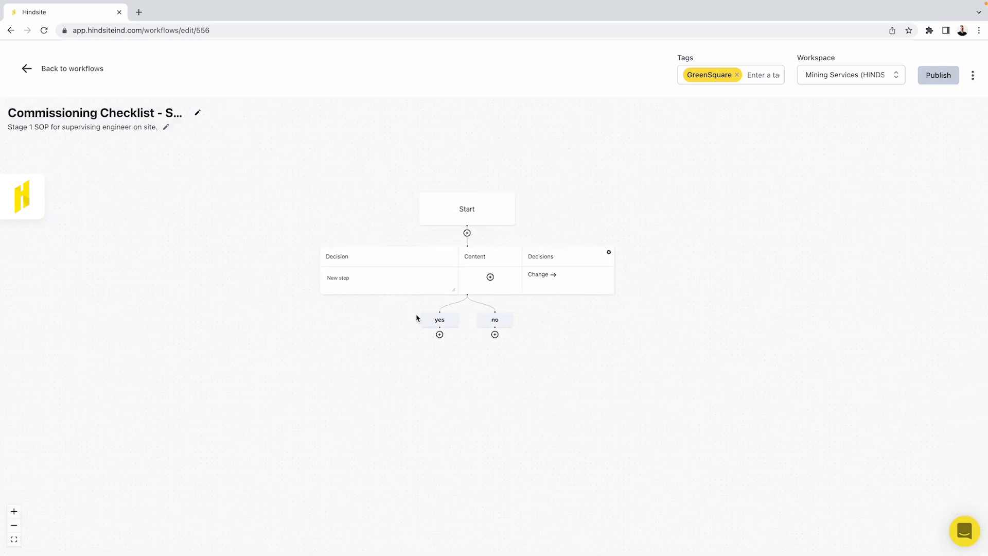
# Replace the decision step's placeholder text with "Are there any obstacles for installation?"
pyautogui.click(289, 258)
pyautogui.tripleClick(289, 258)
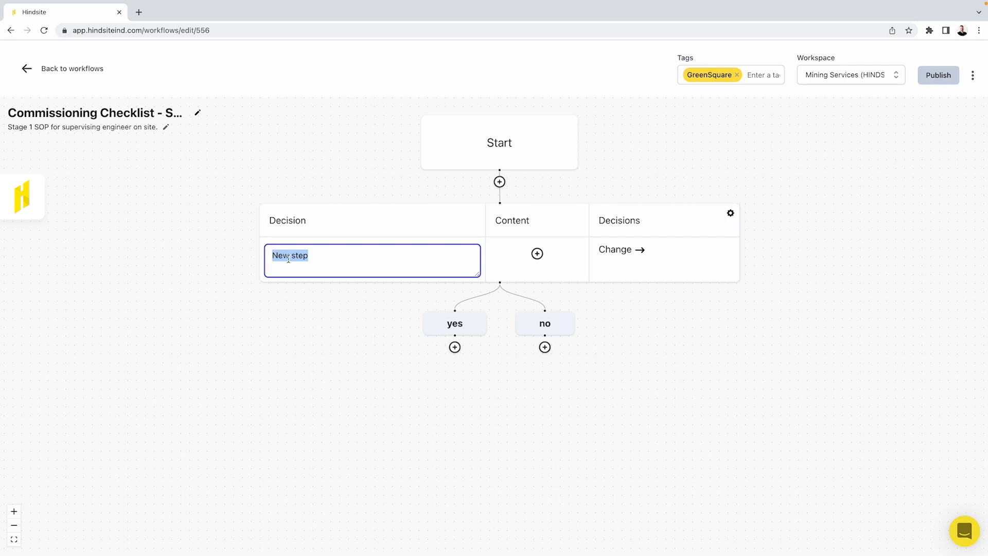
pyautogui.write('Are there any obstacles for')
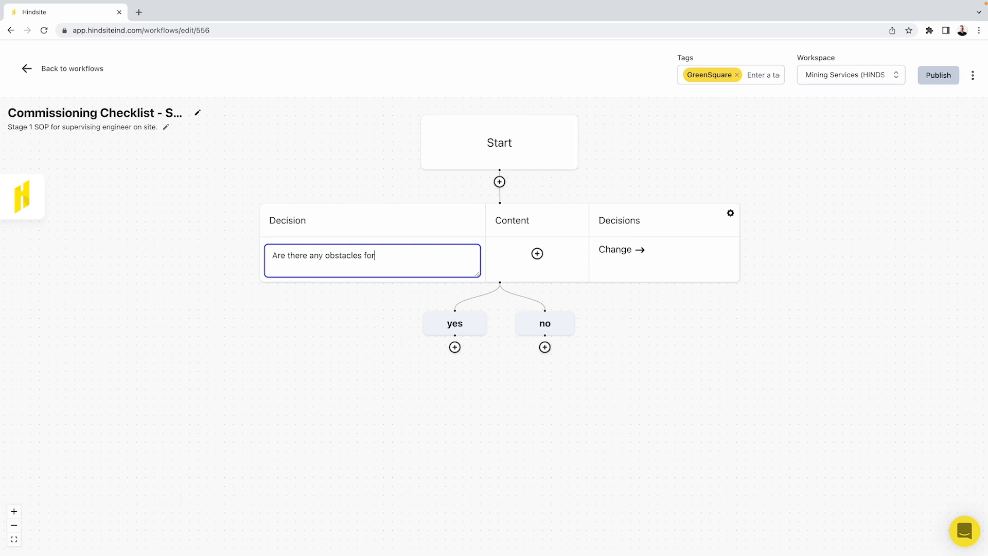
pyautogui.write(' installation?')
pyautogui.click(267, 435)
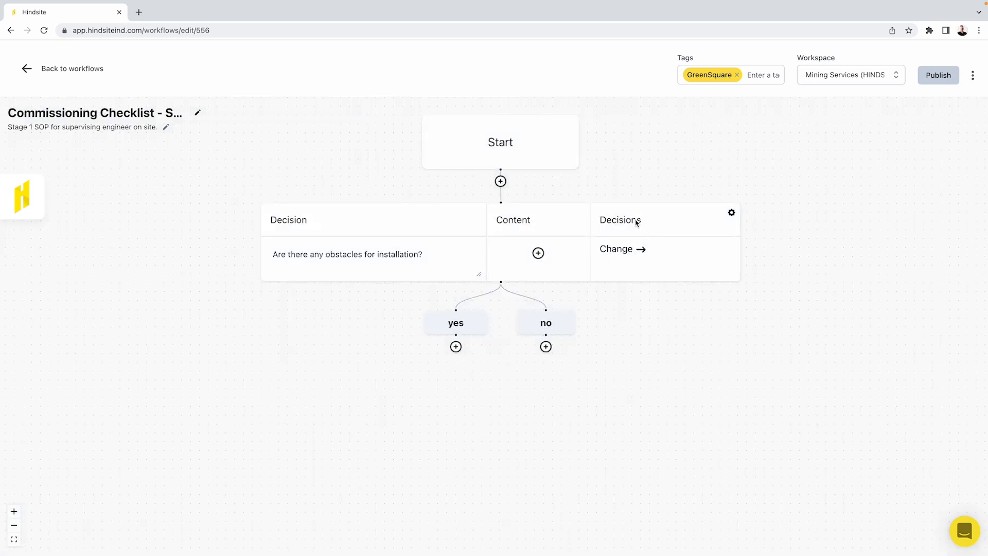
# Review the editable response options of the decision step and leave them as they are
pyautogui.click(622, 250)
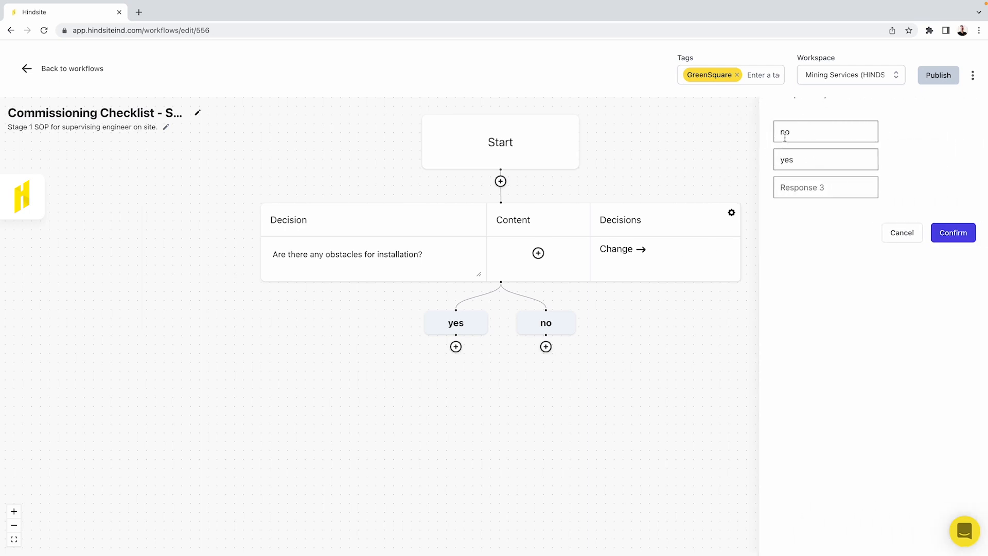
pyautogui.click(789, 131)
pyautogui.click(789, 149)
pyautogui.click(790, 133)
pyautogui.click(818, 164)
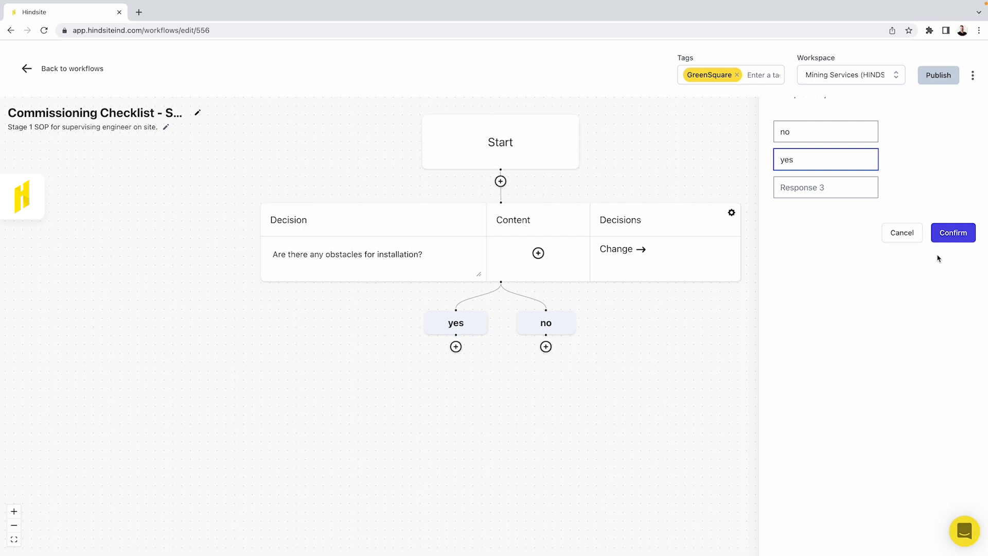
pyautogui.click(558, 274)
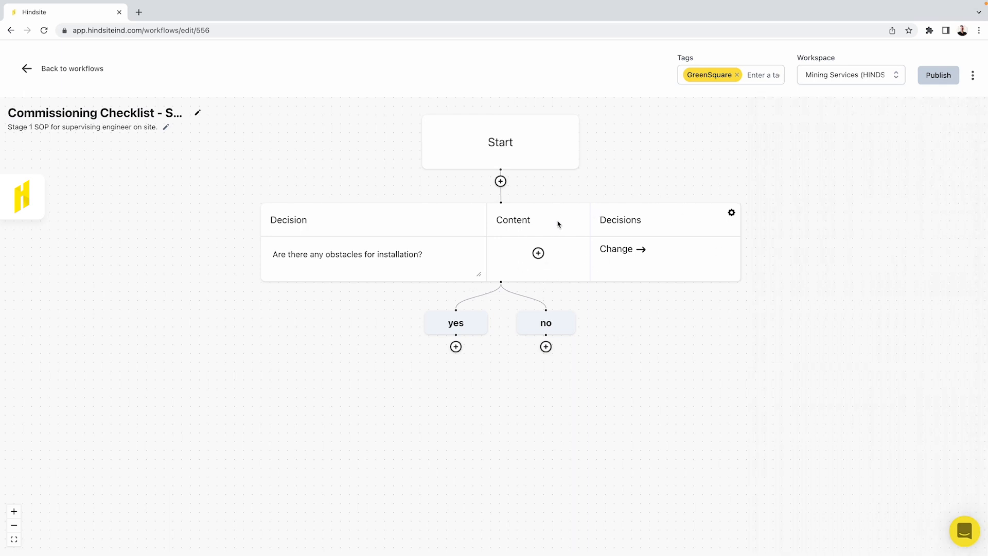
# Attach the Container Hydraulics image from the content library to the decision step
pyautogui.click(539, 253)
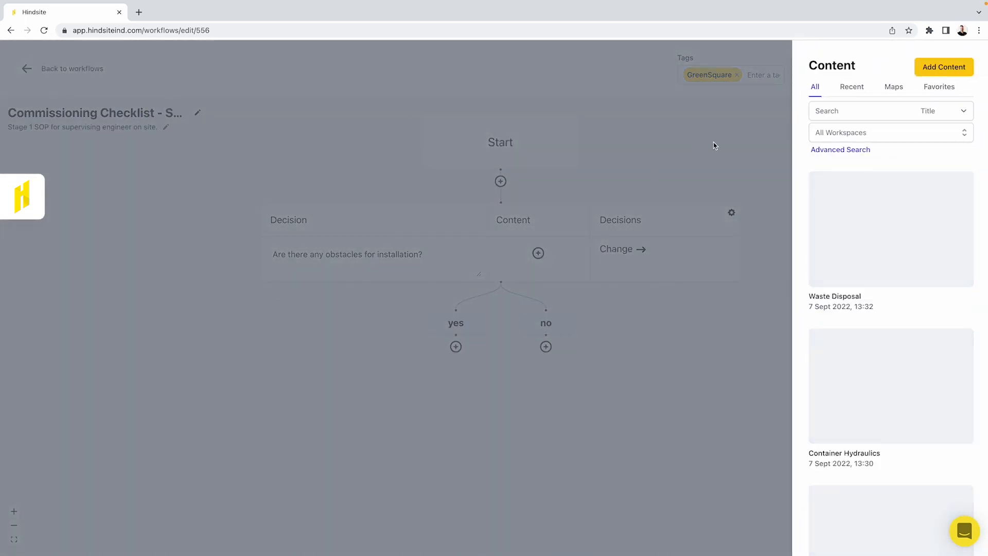
pyautogui.scroll(-3, 875, 268)
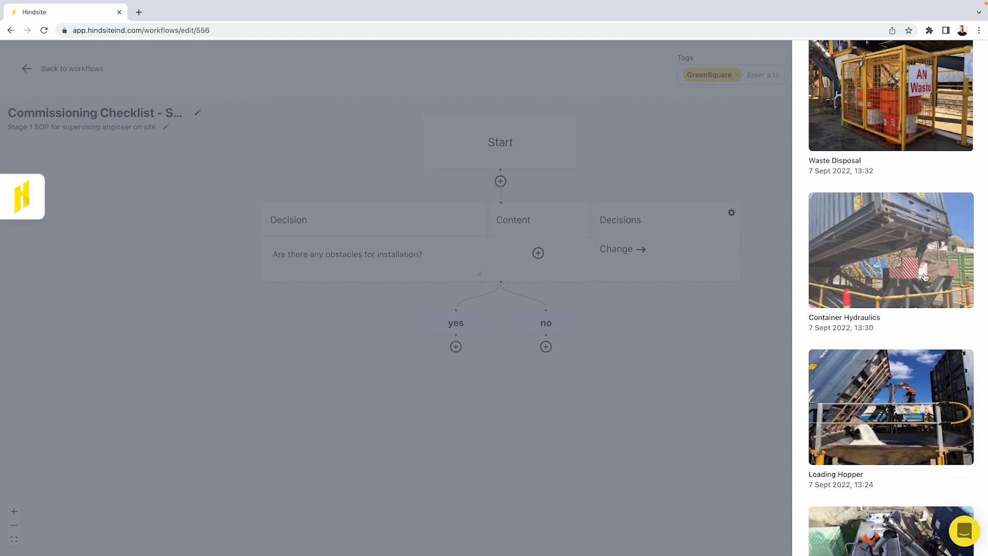
pyautogui.click(868, 274)
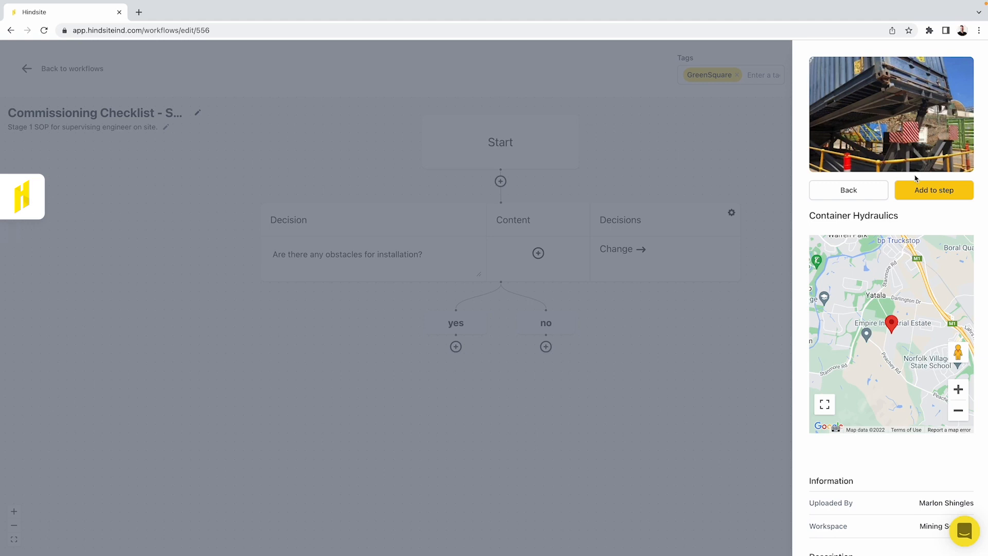
pyautogui.click(922, 190)
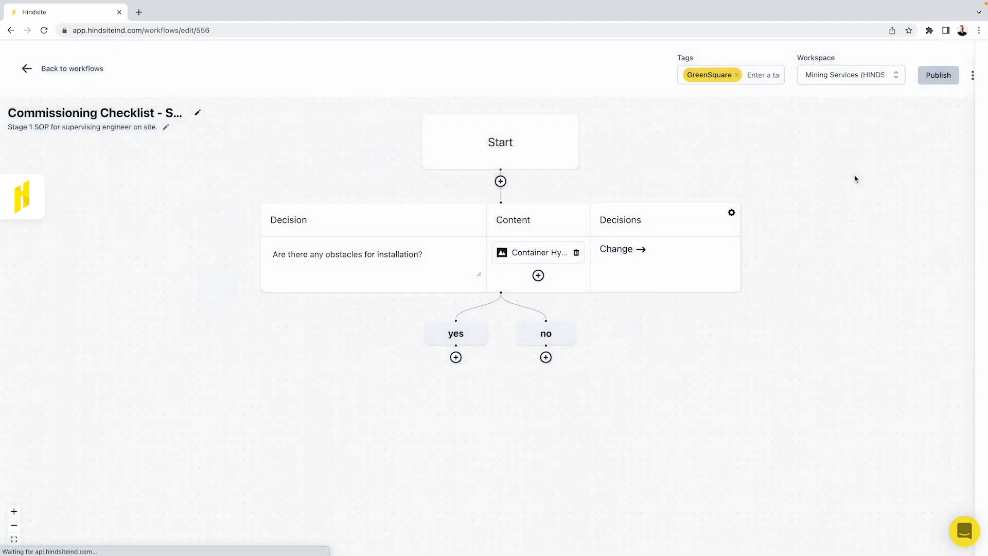
# Attach the Lever Inspection video from the content library to the decision step as a second content item
pyautogui.click(538, 275)
pyautogui.scroll(-20, 967, 296)
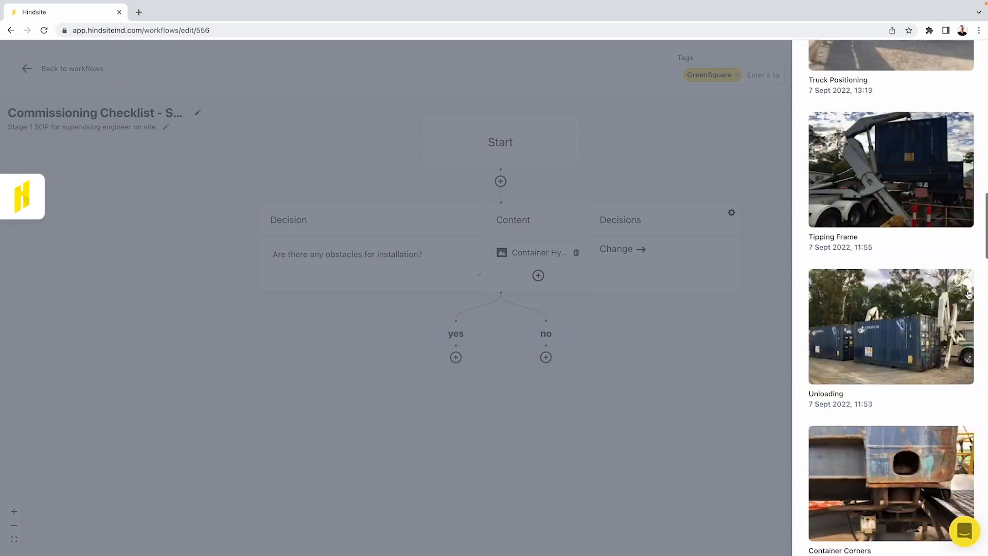
pyautogui.scroll(-15, 968, 295)
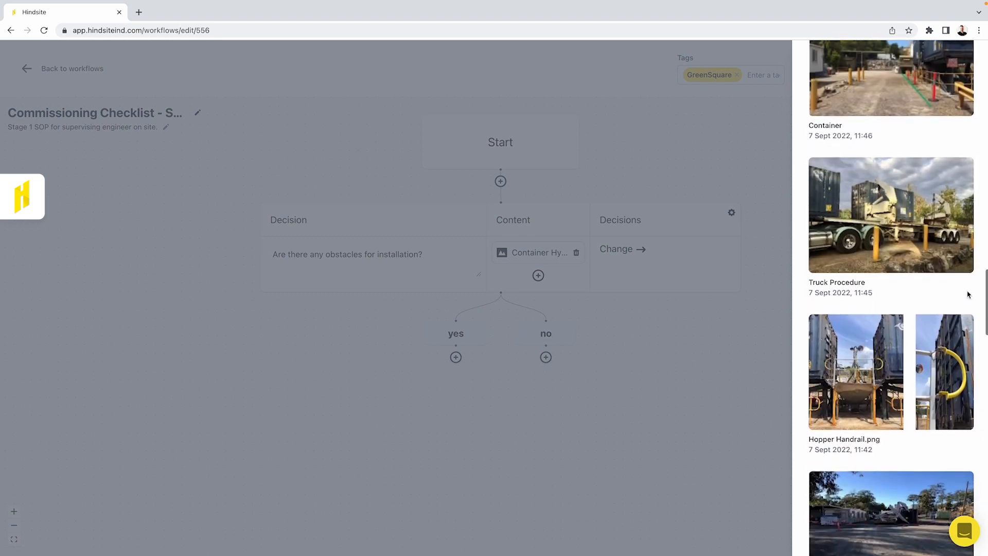
pyautogui.scroll(-4, 968, 295)
pyautogui.scroll(2, 968, 295)
pyautogui.click(921, 228)
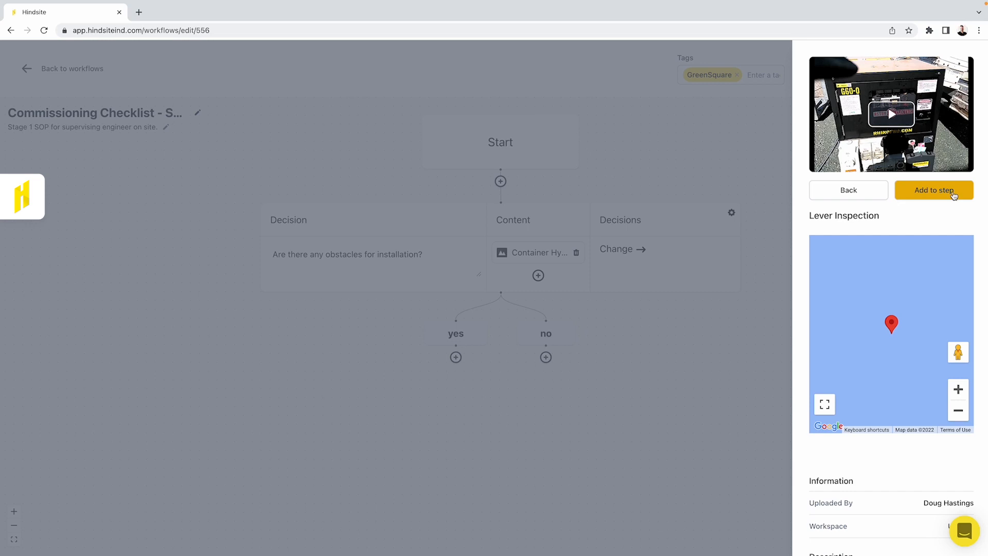
pyautogui.click(955, 196)
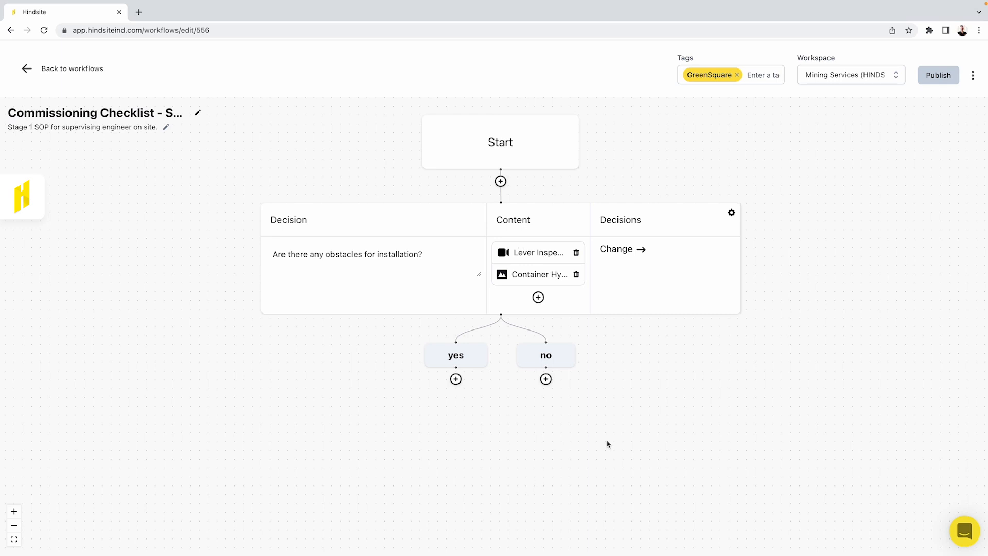
# Add an Action step under the decision's "no" branch
pyautogui.moveTo(608, 444); pyautogui.dragTo(618, 338)
pyautogui.click(557, 274)
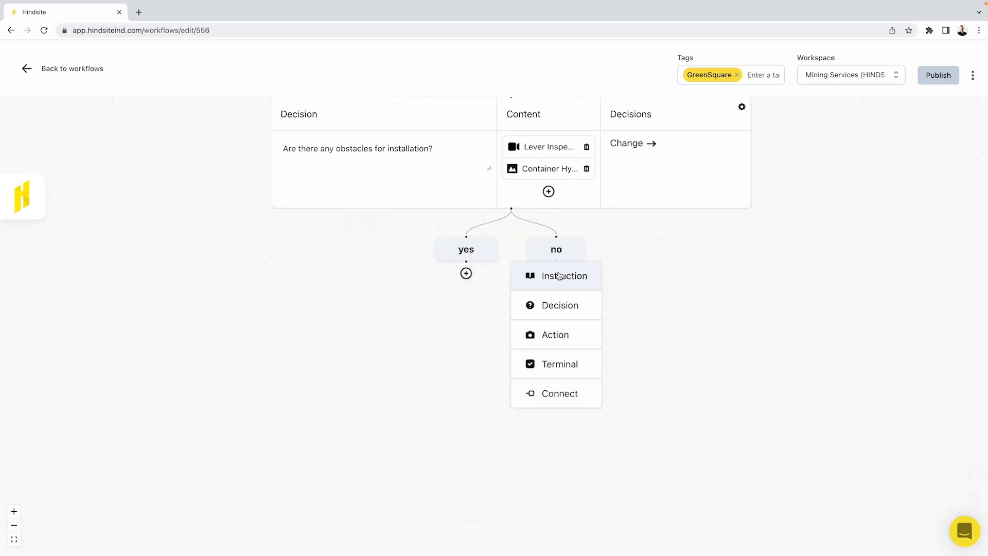
pyautogui.click(556, 273)
pyautogui.click(558, 337)
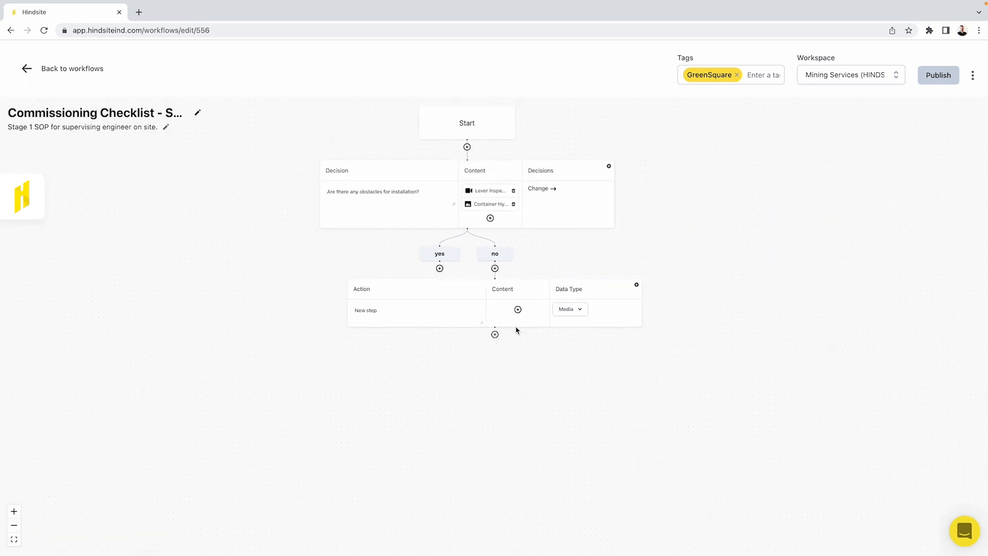
# Check which data types the new action step can collect
pyautogui.scroll(3, 521, 340)
pyautogui.scroll(2, 521, 341)
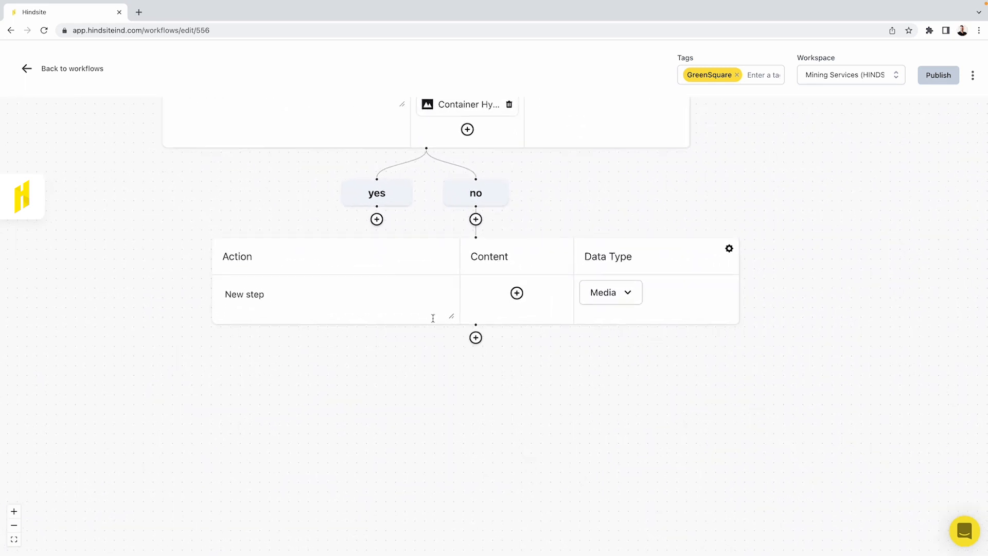
pyautogui.click(643, 295)
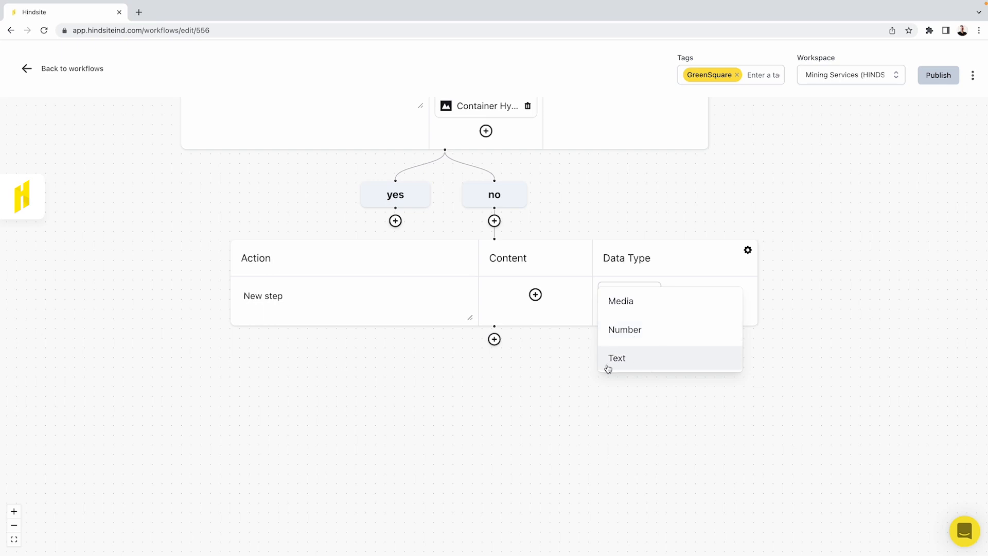
pyautogui.click(639, 291)
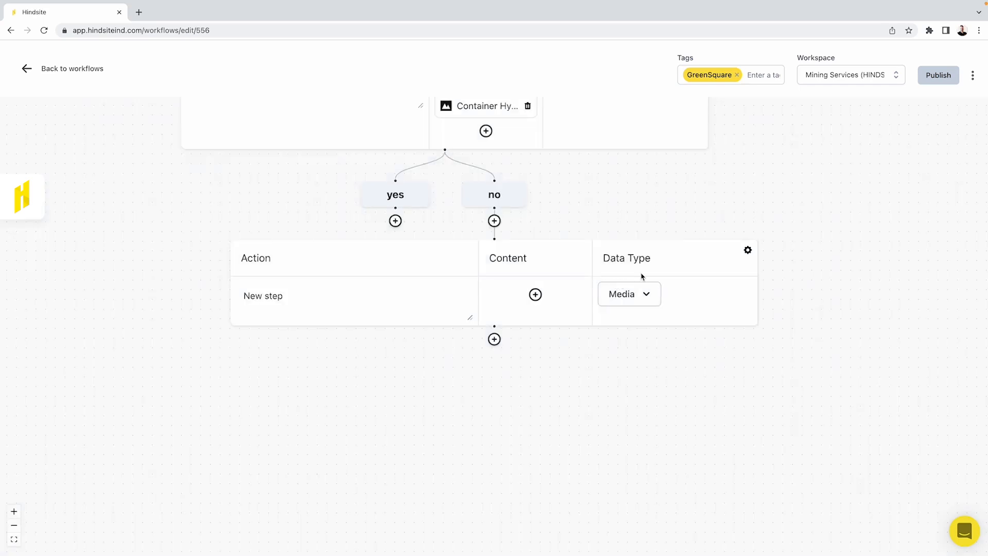
# Replace the action step's placeholder text with "Take a photo of clear site."
pyautogui.click(285, 295)
pyautogui.hotkey('ctrl', 'a')
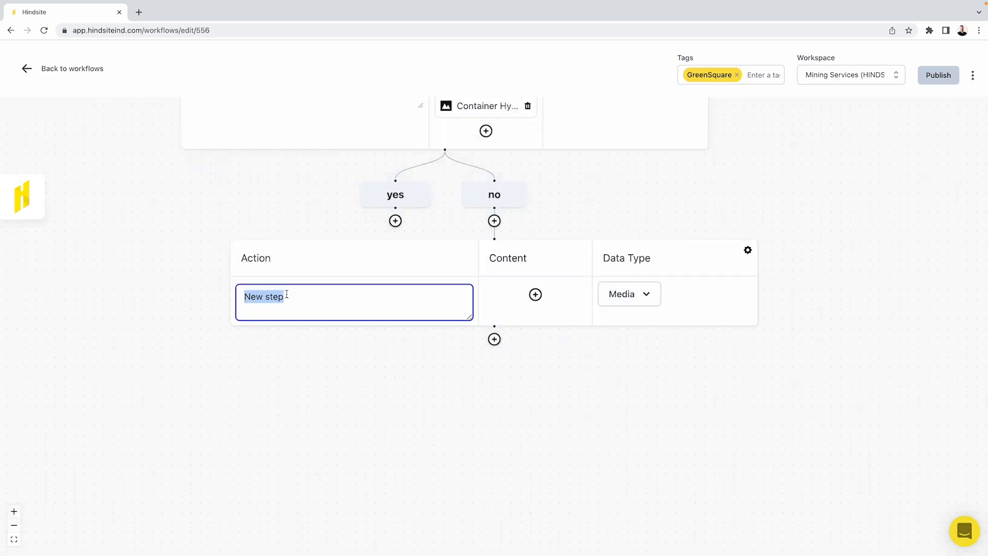
pyautogui.write('Tke a ')
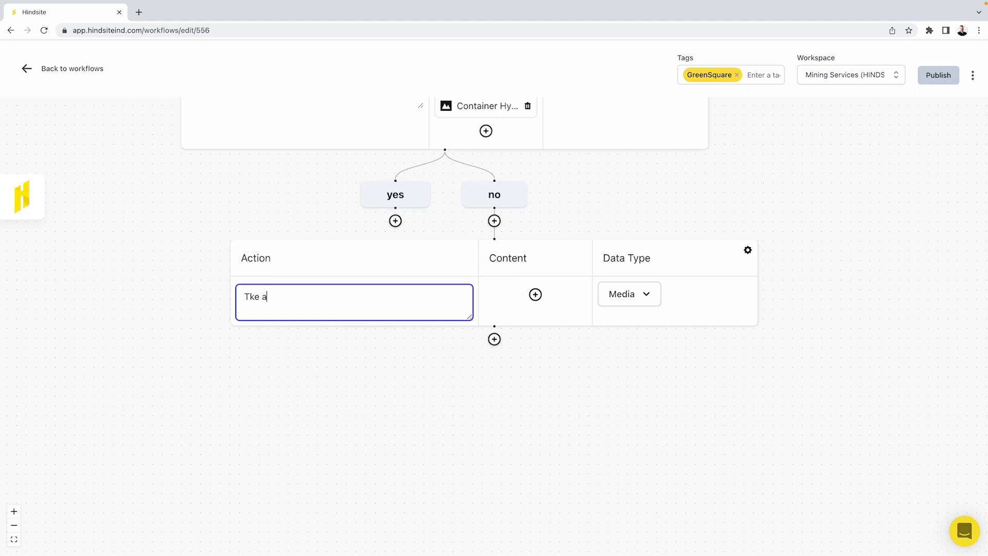
pyautogui.write('ke a photo of s')
pyautogui.press('BackSpace')
pyautogui.write('clear site.')
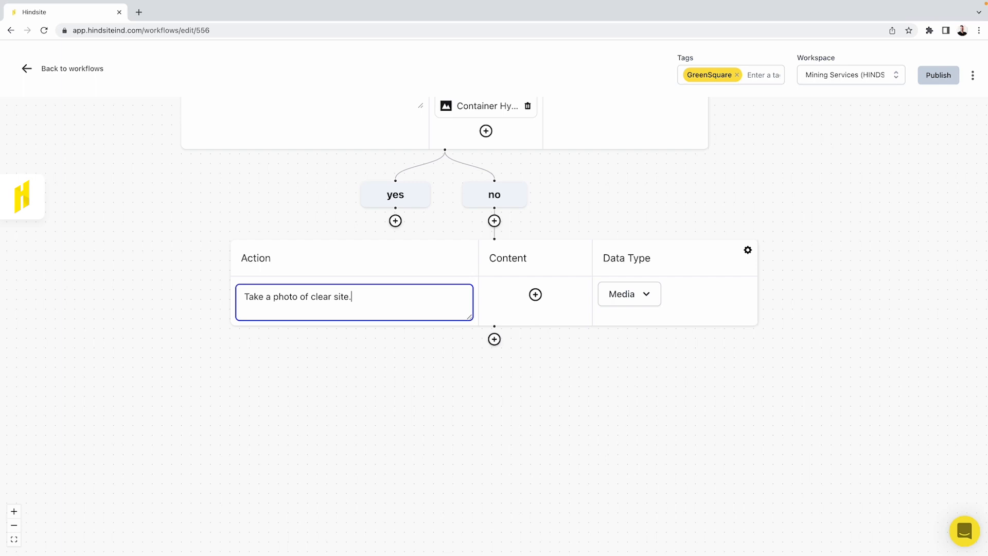
pyautogui.click(421, 340)
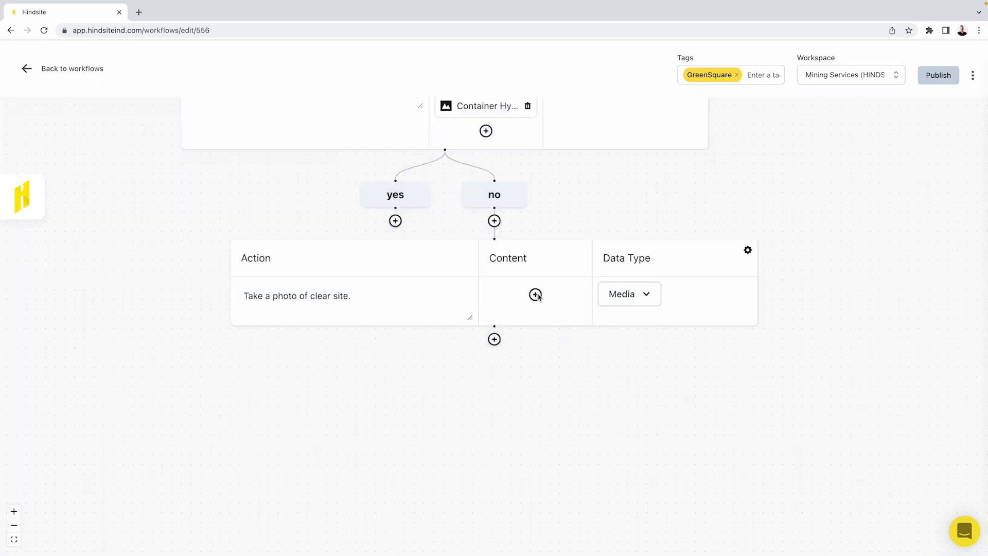
# Attach the Waste Disposal image from the content library to the action step
pyautogui.click(536, 295)
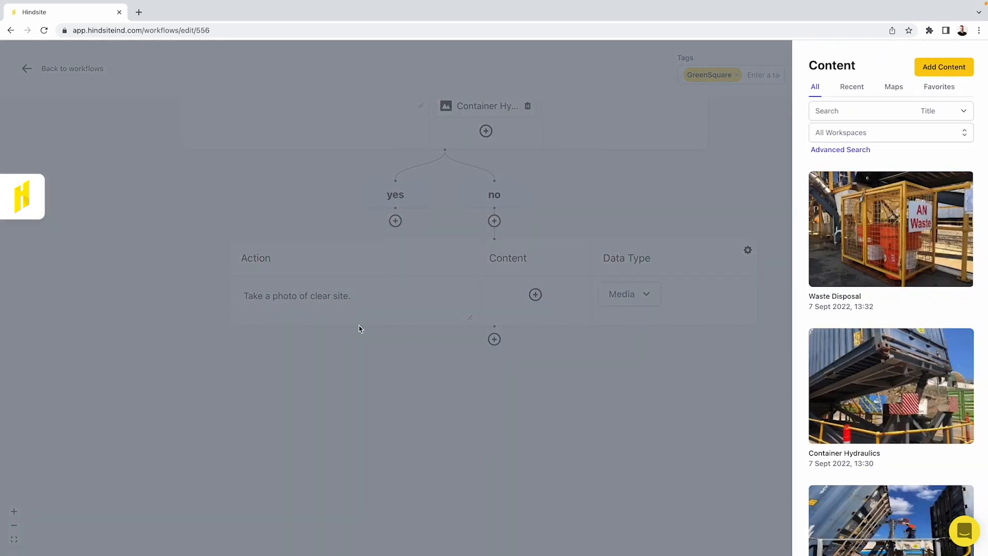
pyautogui.click(886, 218)
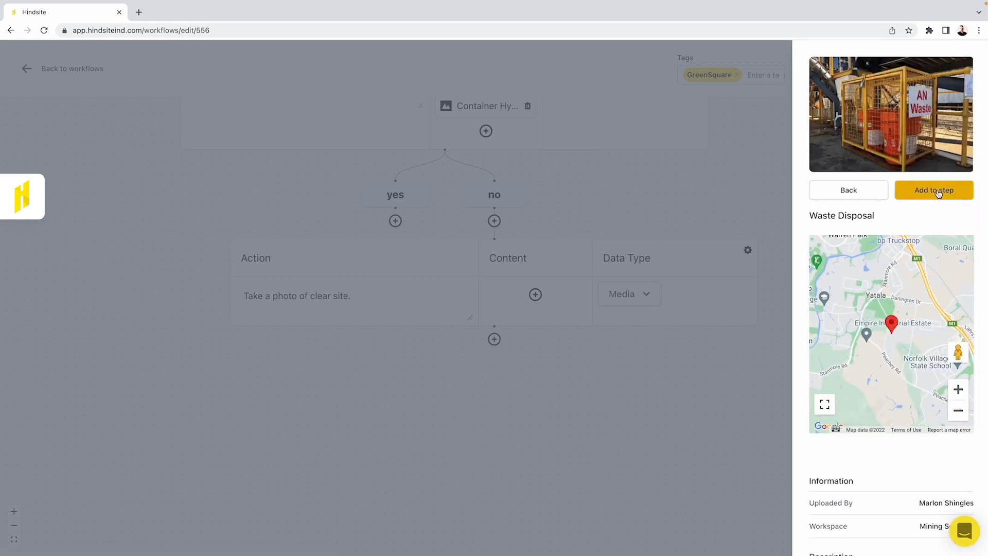
pyautogui.click(936, 190)
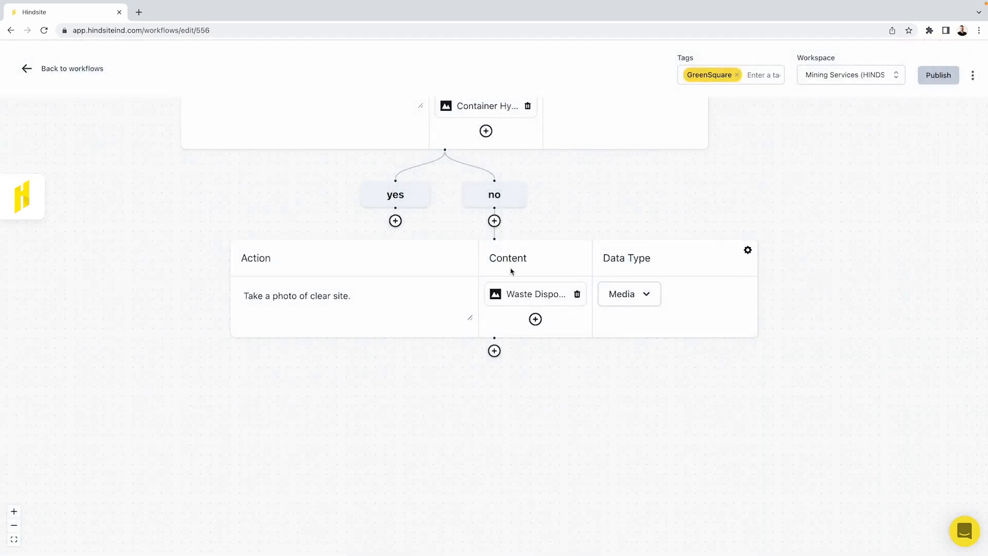
# Add a Terminal step after the action step and another under the "yes" branch
pyautogui.scroll(-1, 511, 271)
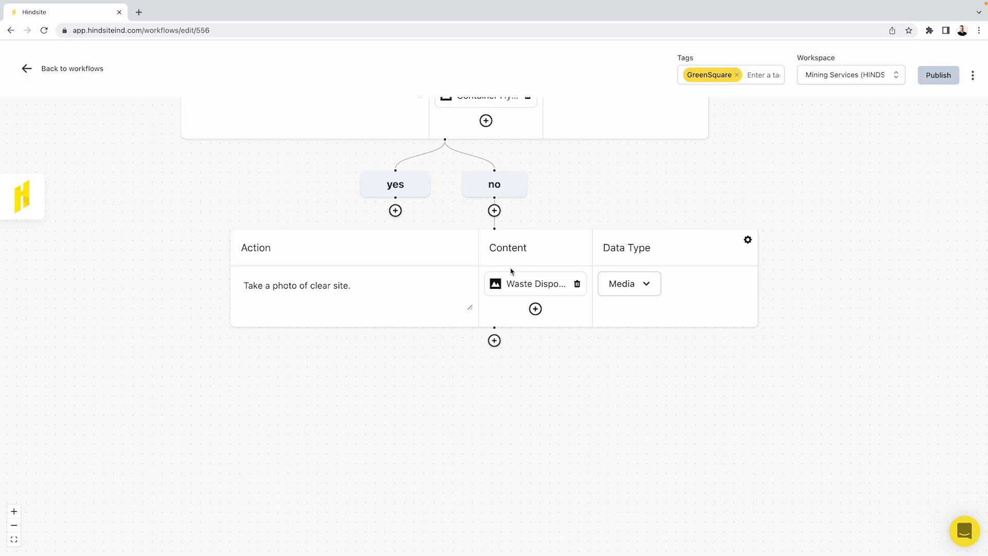
pyautogui.scroll(-2, 511, 271)
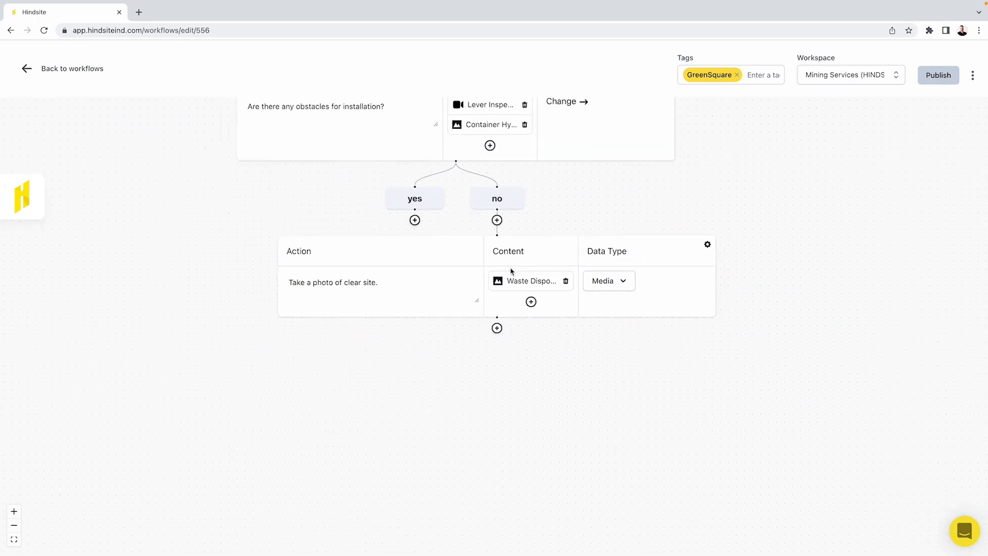
pyautogui.scroll(-2, 512, 337)
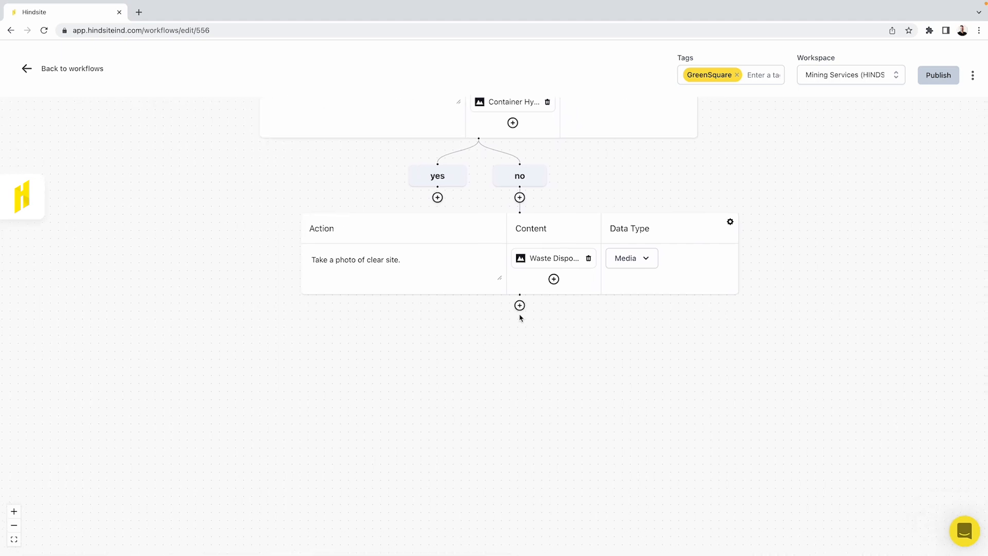
pyautogui.scroll(4, 354, 287)
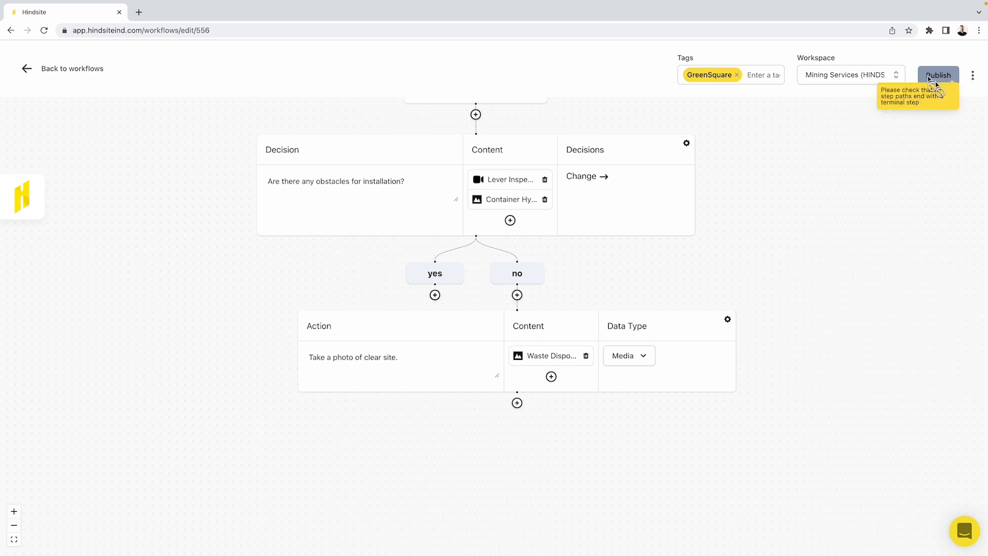
pyautogui.click(517, 403)
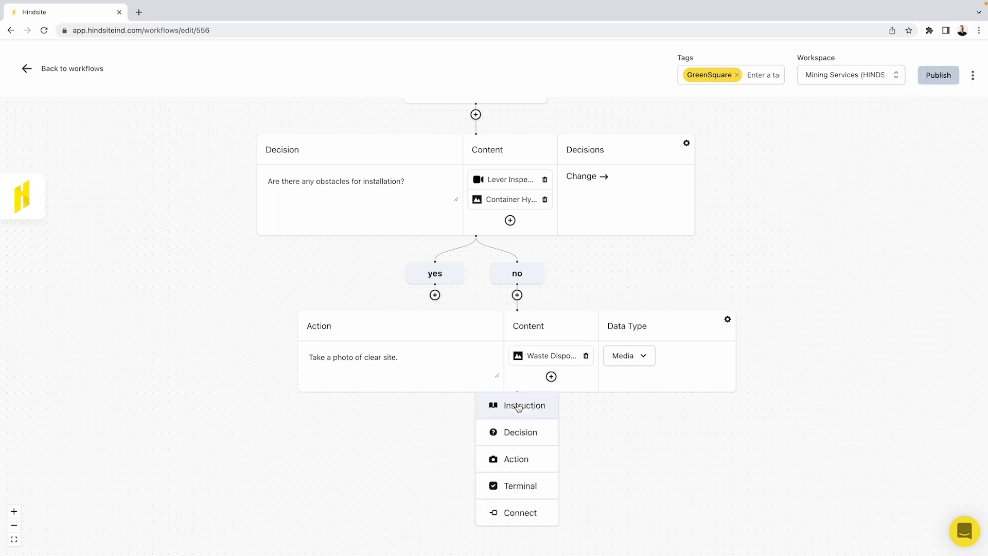
pyautogui.click(521, 489)
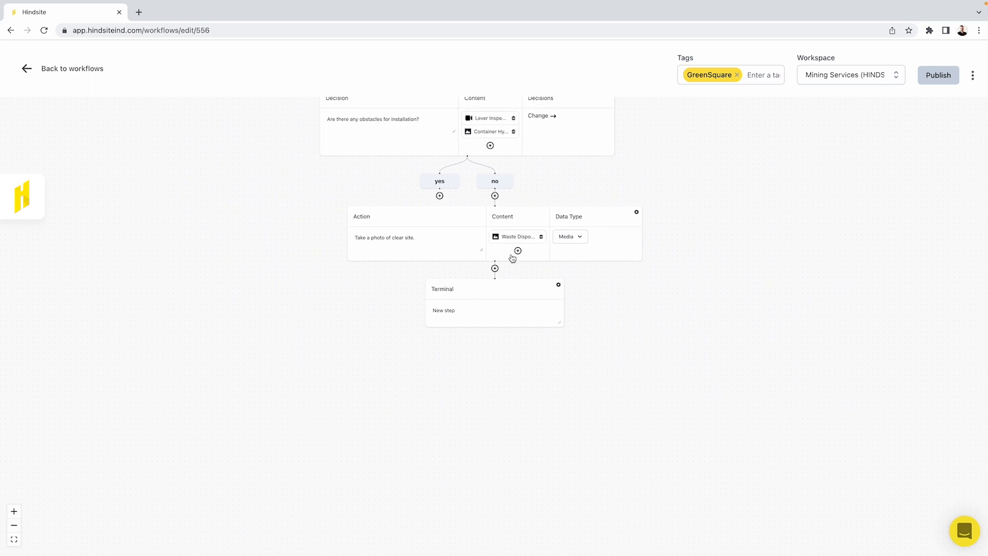
pyautogui.click(439, 196)
pyautogui.click(451, 255)
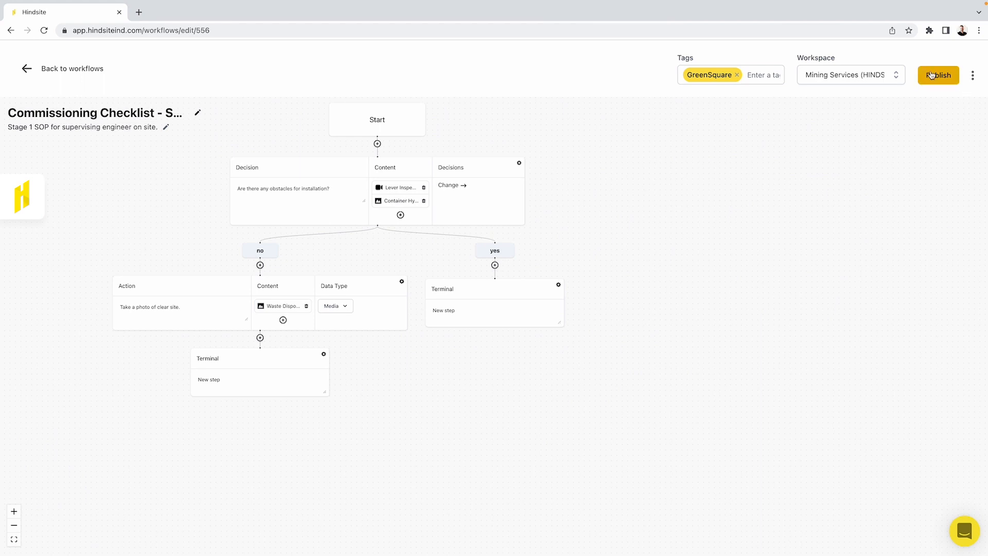
# View the additional workflow options for duplicating, creating a template and deleting
pyautogui.click(973, 75)
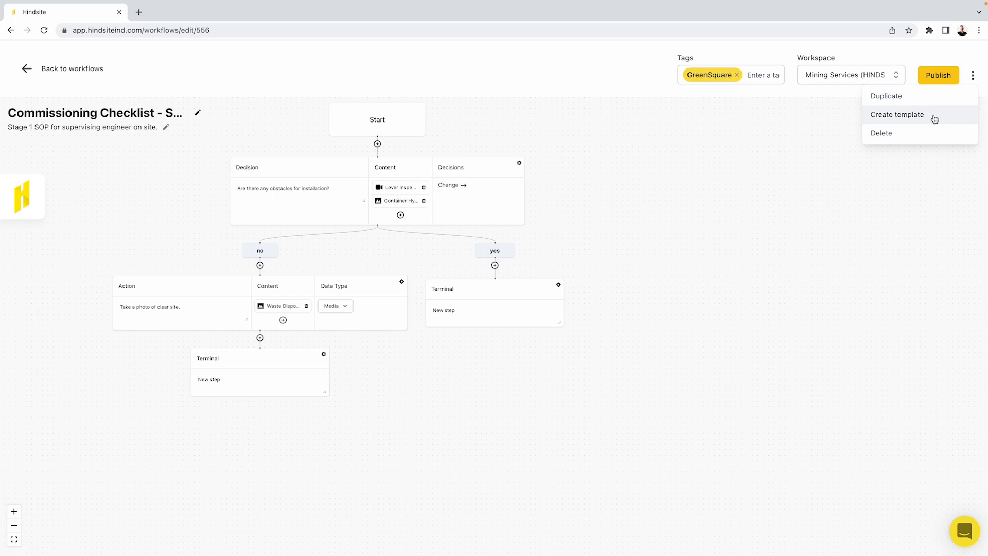
pyautogui.click(769, 156)
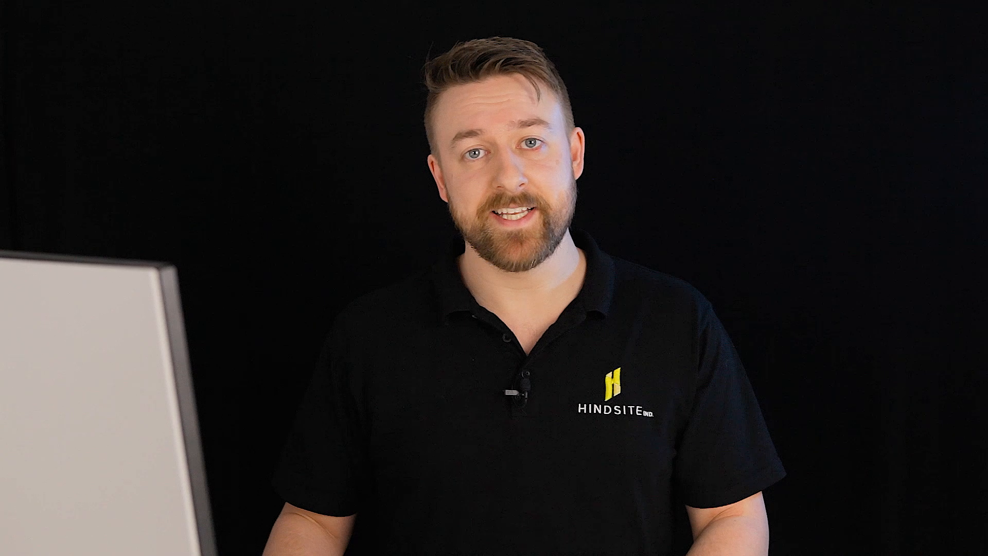